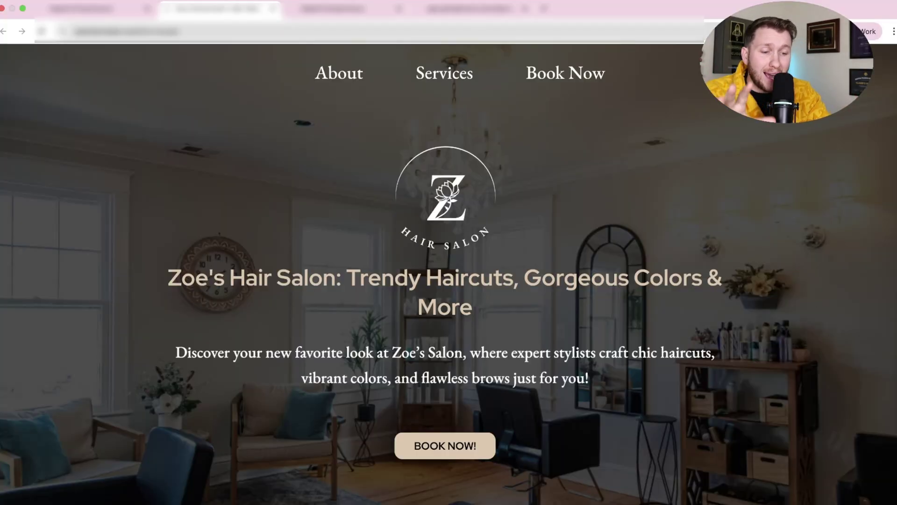
Hold an 11-second test call with Rebecca on the salon site, then close the widget
click(812, 408)
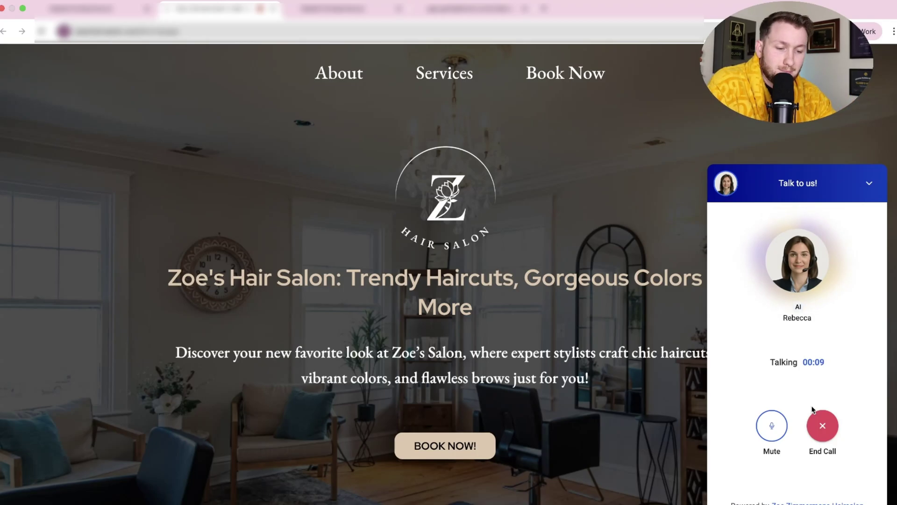
click(815, 415)
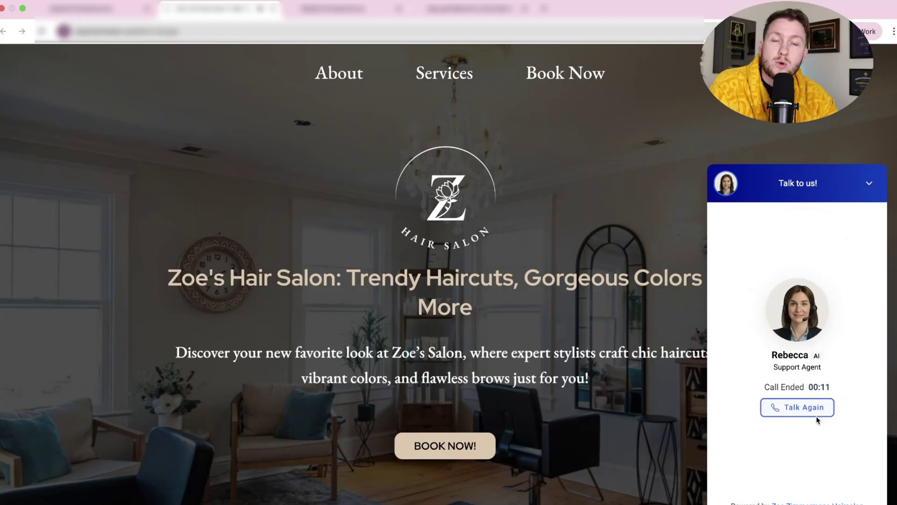
click(869, 187)
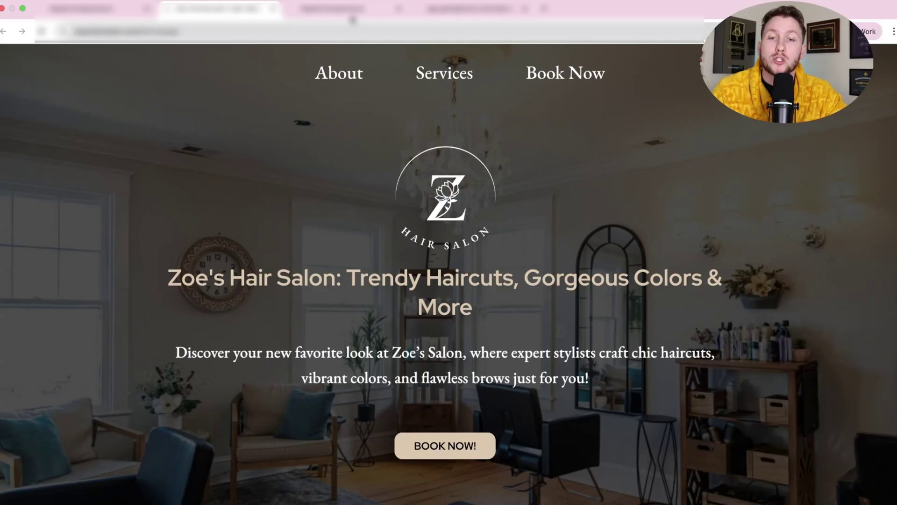
click(349, 15)
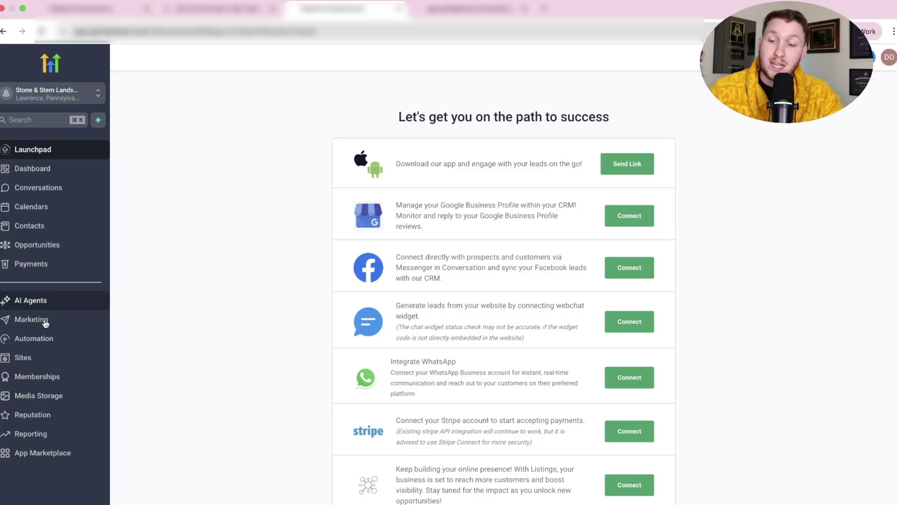
Go to Sites > Chat Widget and start a new widget to reveal the chat-type picker
click(52, 353)
click(672, 79)
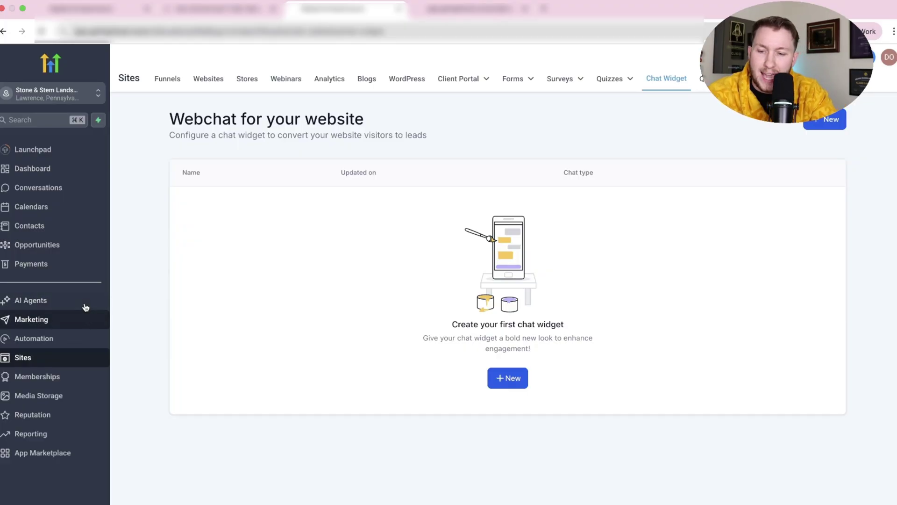
click(827, 123)
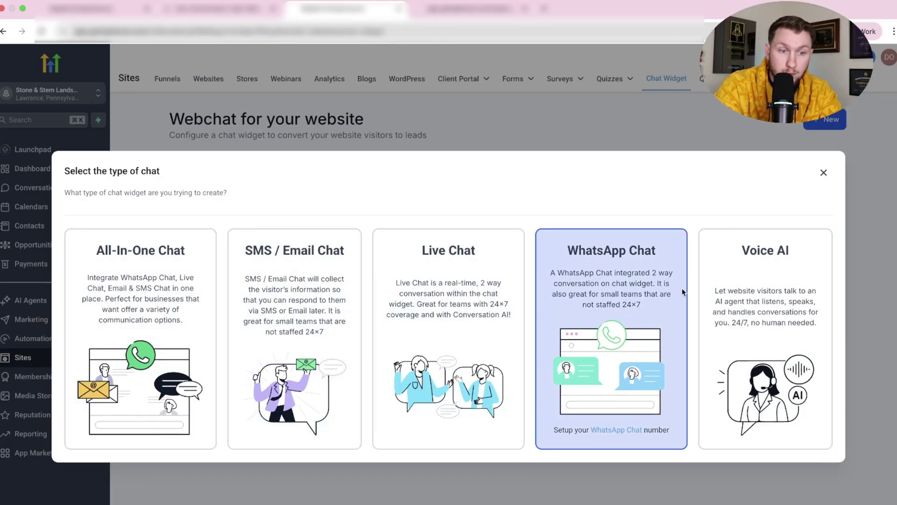
click(93, 9)
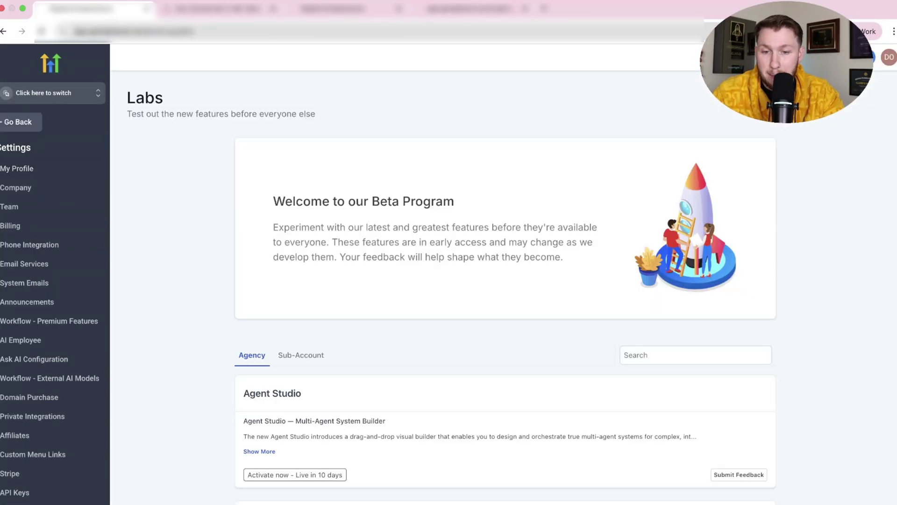
click(301, 357)
click(675, 354)
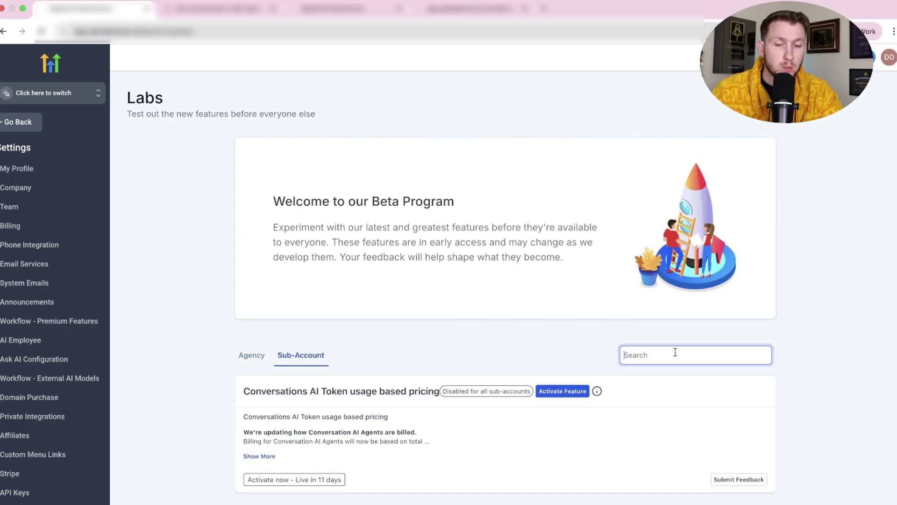
text(voice)
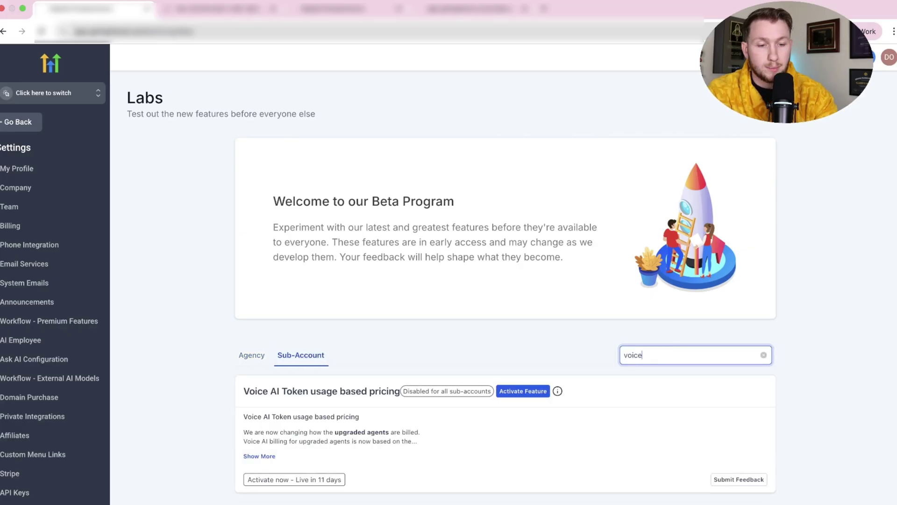
scroll(297, 432, down, 10)
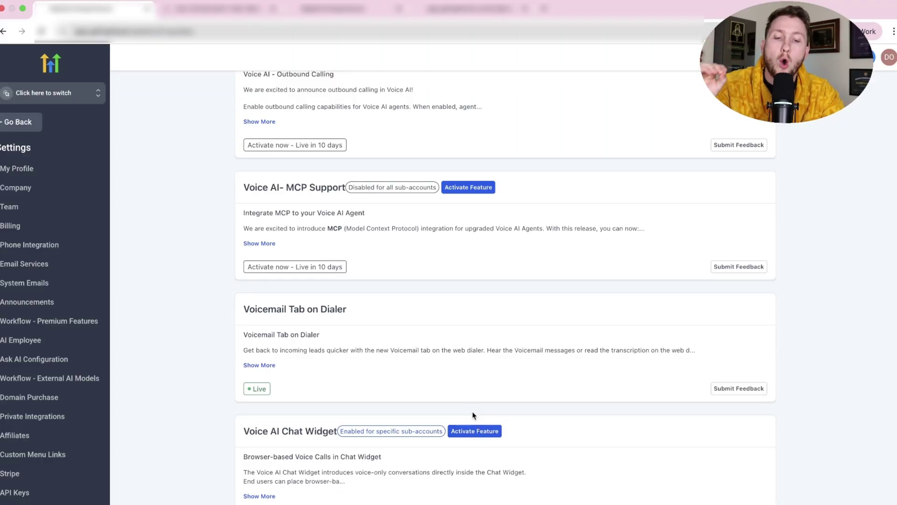
click(340, 10)
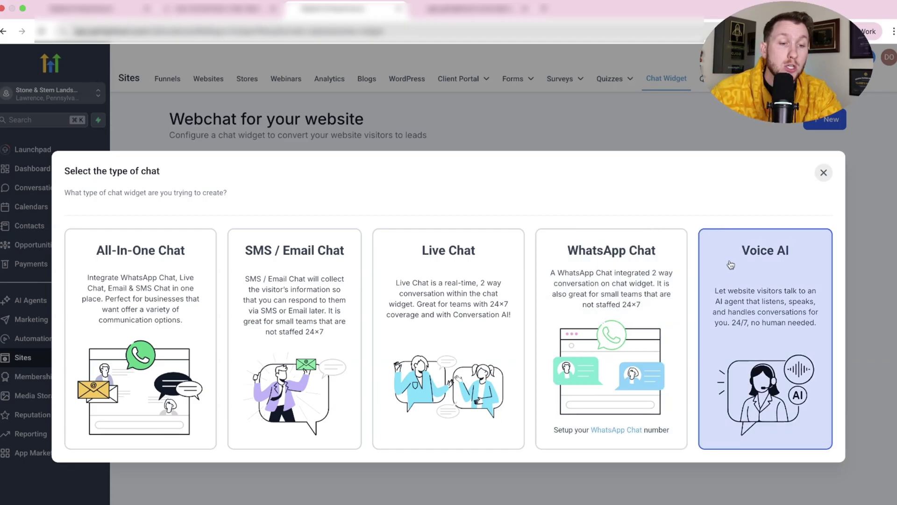
Create Chat Widget1 as a Voice AI widget and review its Styles and Widget Customization options
click(731, 264)
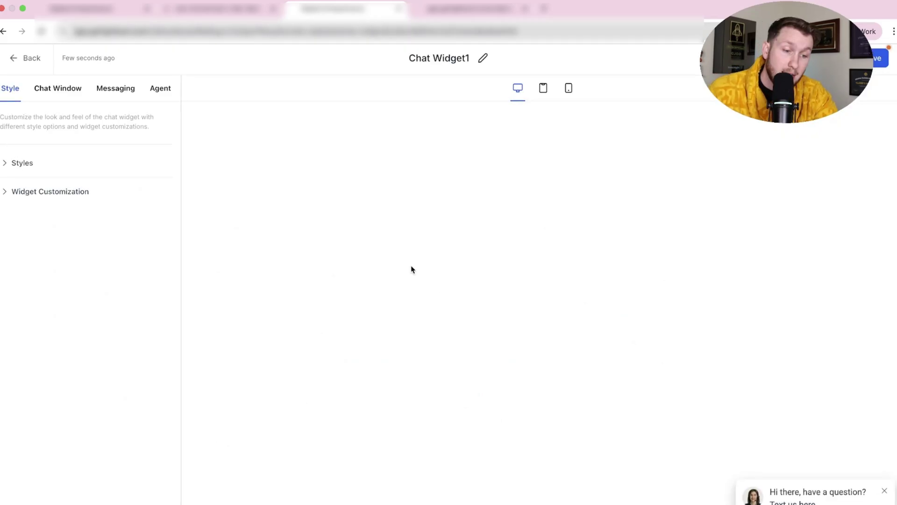
click(44, 162)
scroll(66, 311, down, 3)
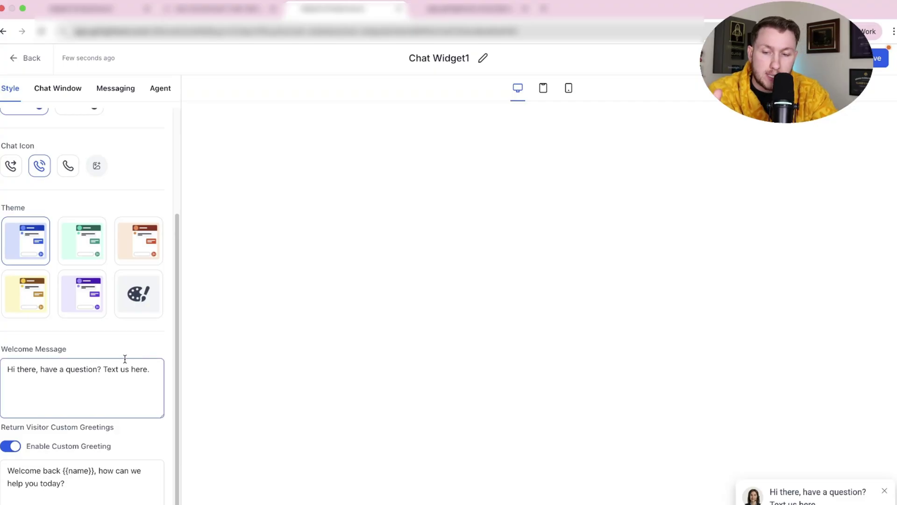
scroll(82, 478, down, 2)
click(81, 467)
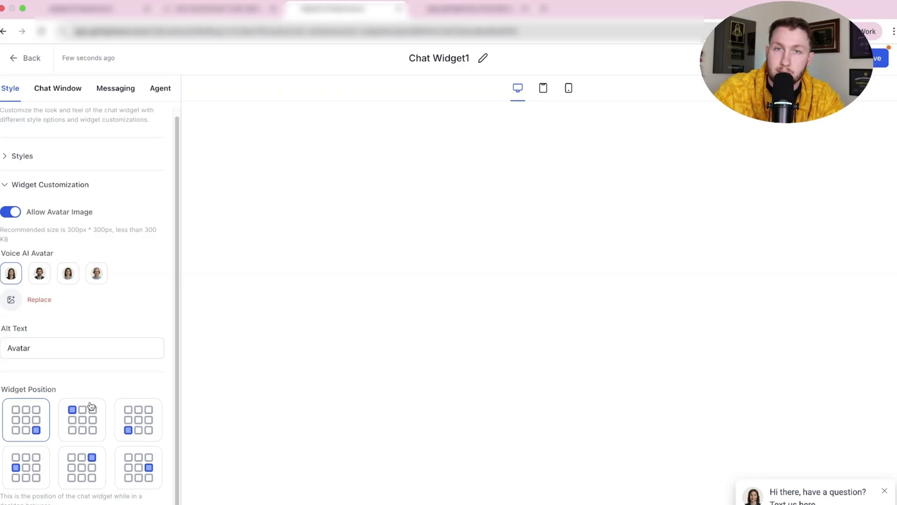
scroll(93, 234, up, 1)
Expand Chat Window Additional Options showing the 'Powered by Digital Entrepreneurs' branding
click(64, 88)
click(66, 161)
click(96, 334)
drag(80, 307, 22, 306)
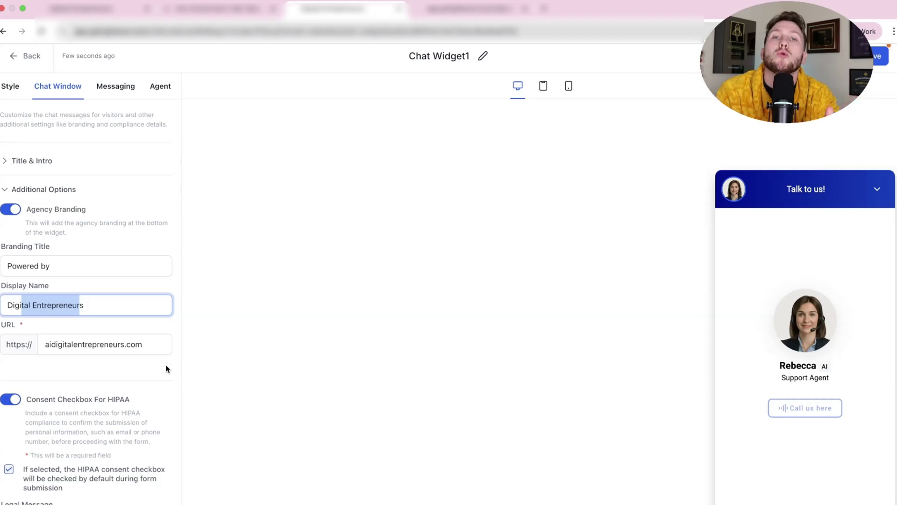
Choose Rebecca as the widget's Voice AI agent in the Agent settings
click(122, 305)
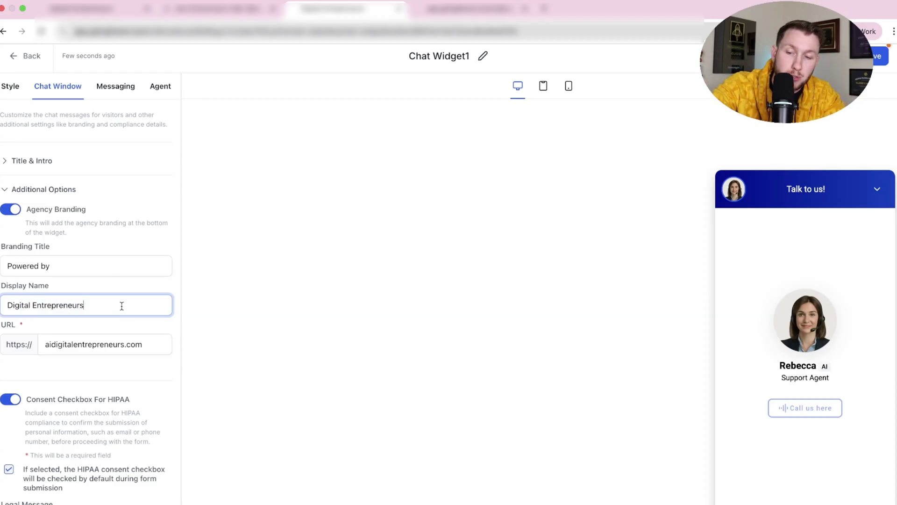
click(154, 97)
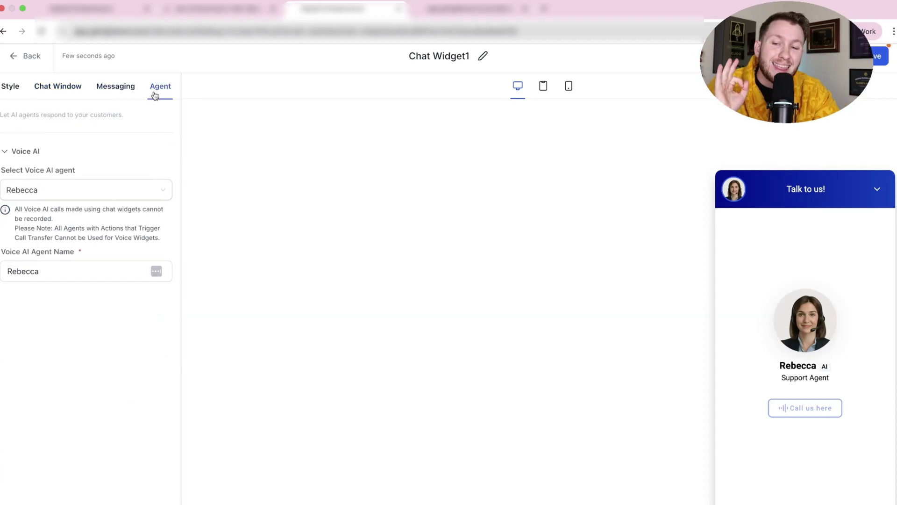
click(120, 196)
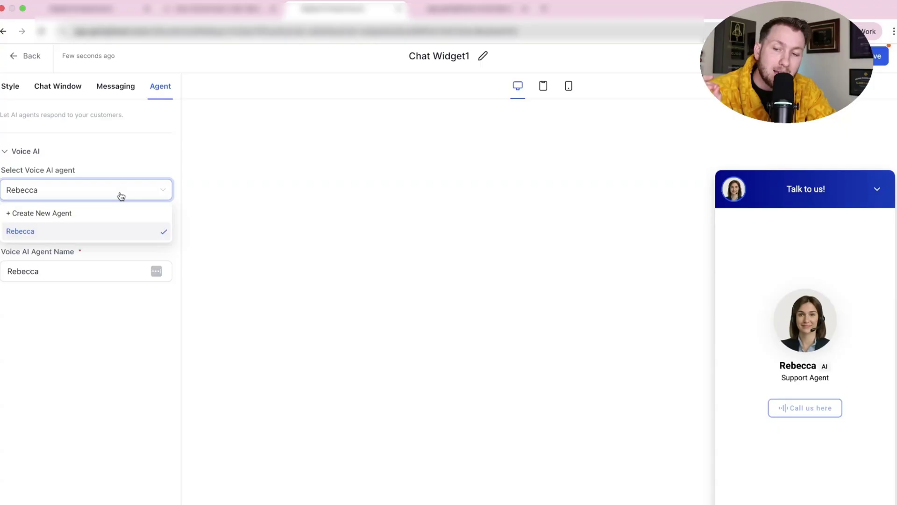
click(89, 234)
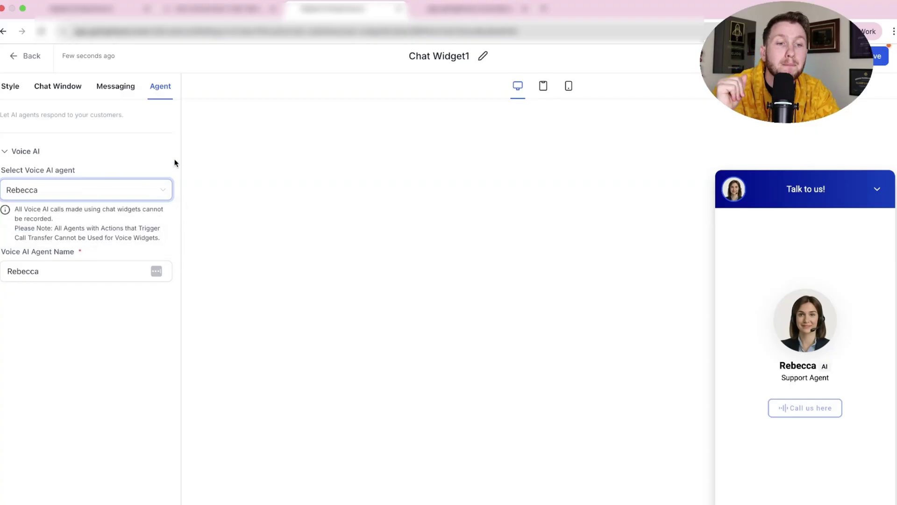
click(467, 57)
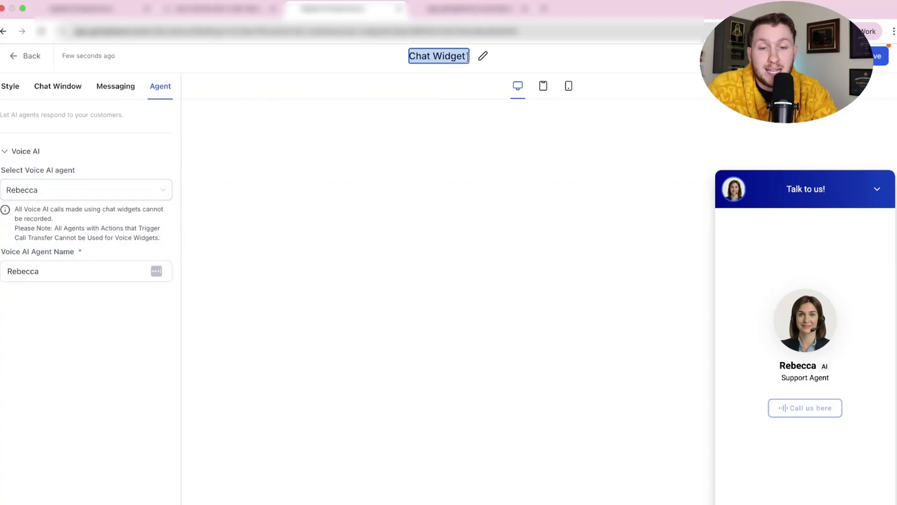
Retitle Chat Widget1 as 'Rebecca', check the salon site, and display the widget's embed code
text(Rebecca)
key(Return)
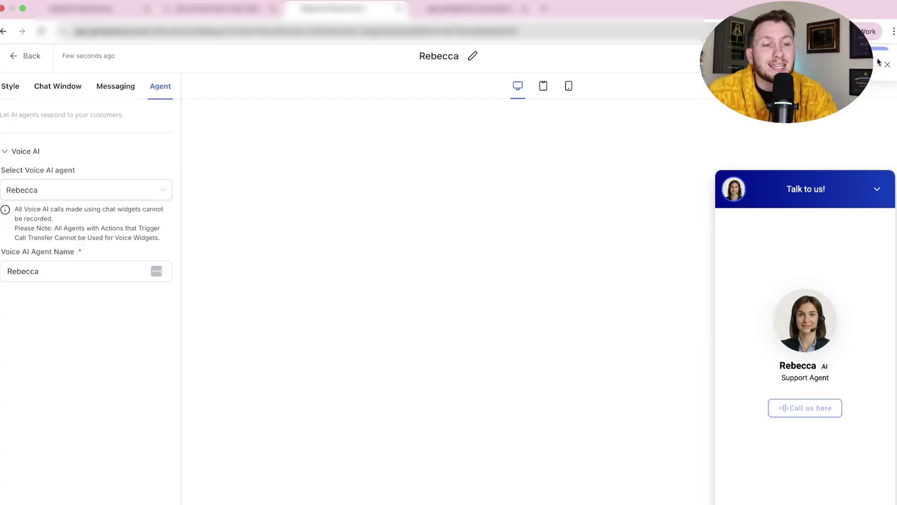
click(884, 67)
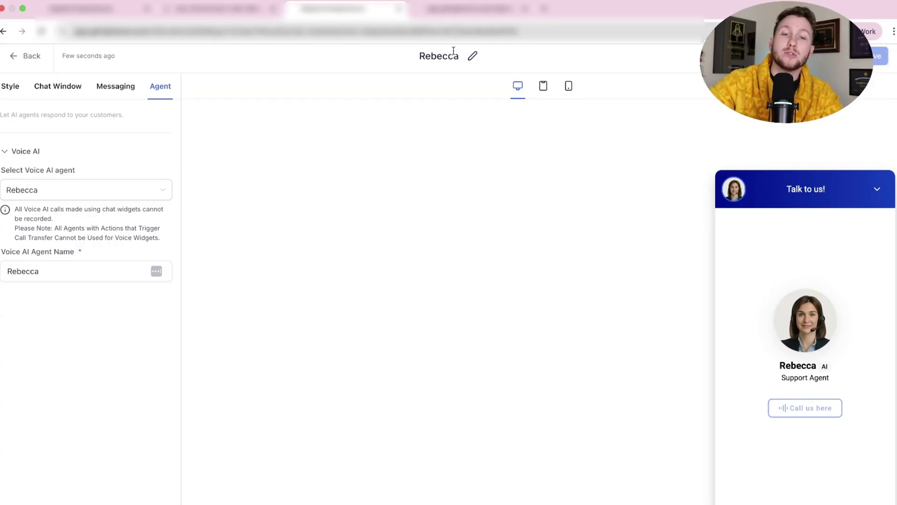
click(223, 10)
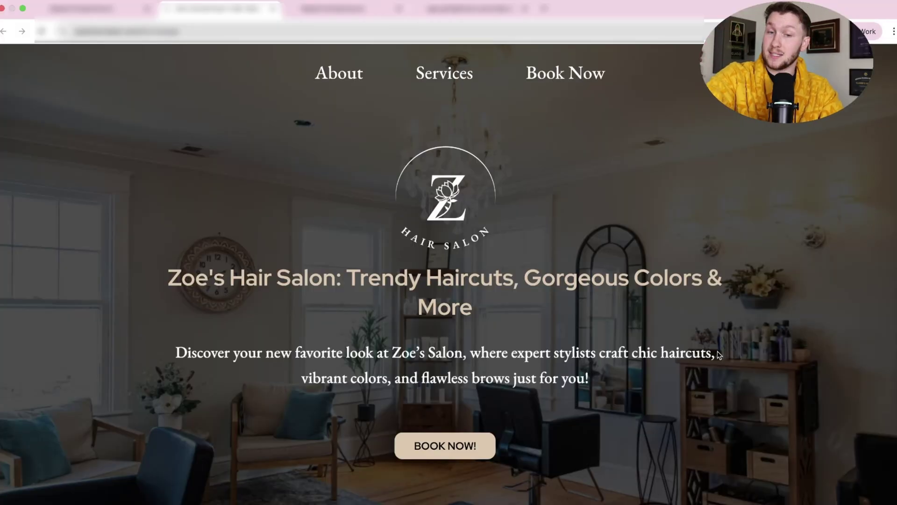
click(374, 13)
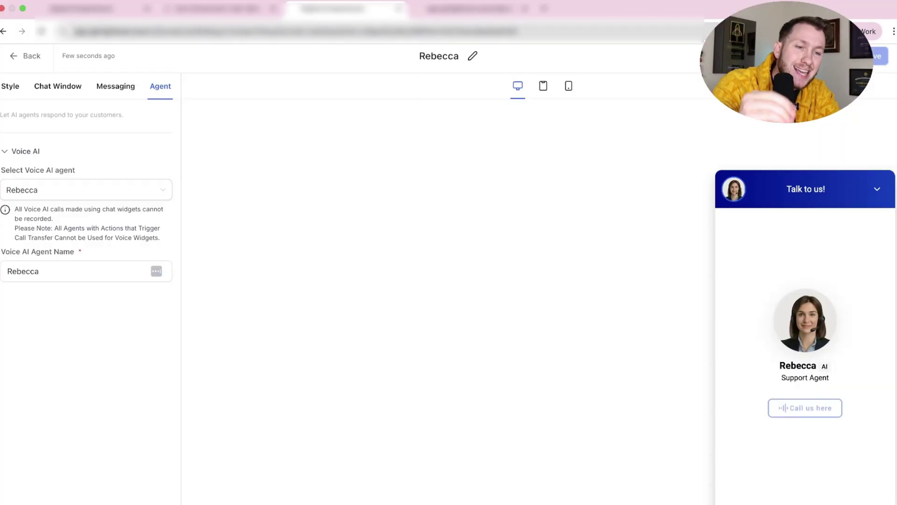
click(878, 57)
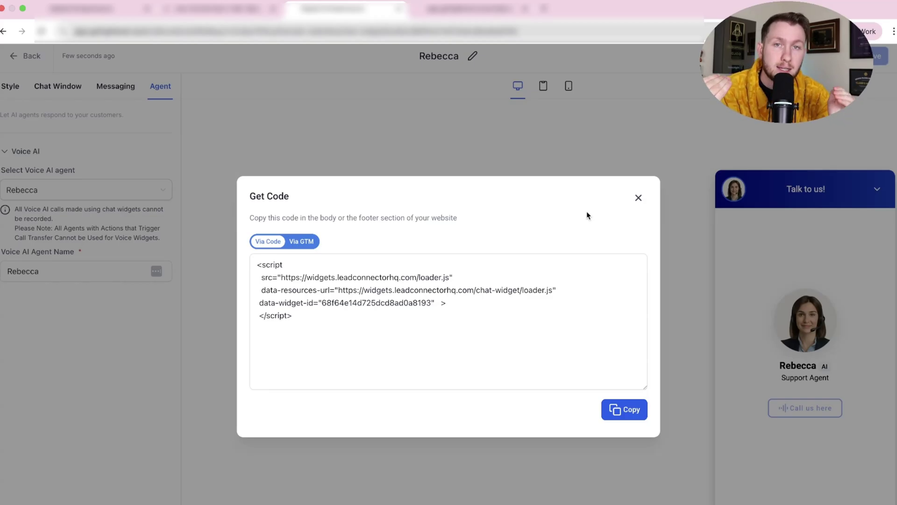
Close the embed code, glance at the salon site, and leave the widget editor for Websites
click(638, 200)
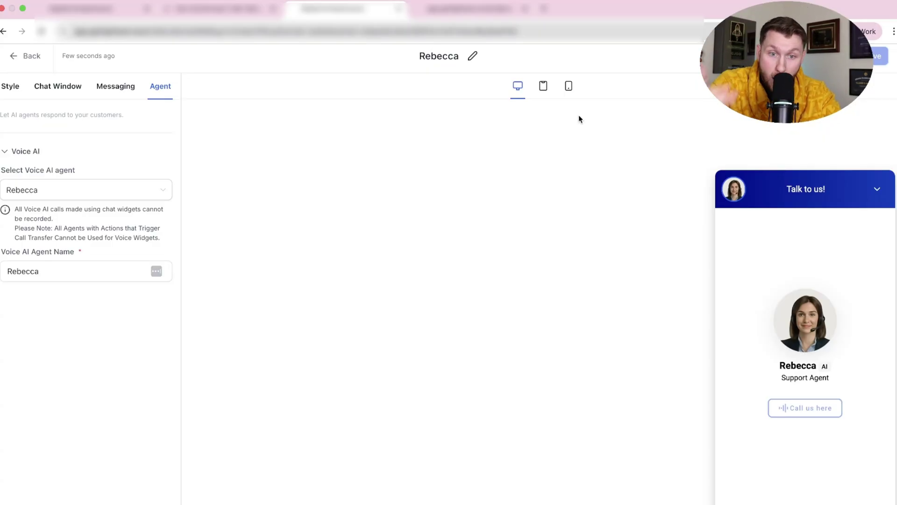
click(226, 10)
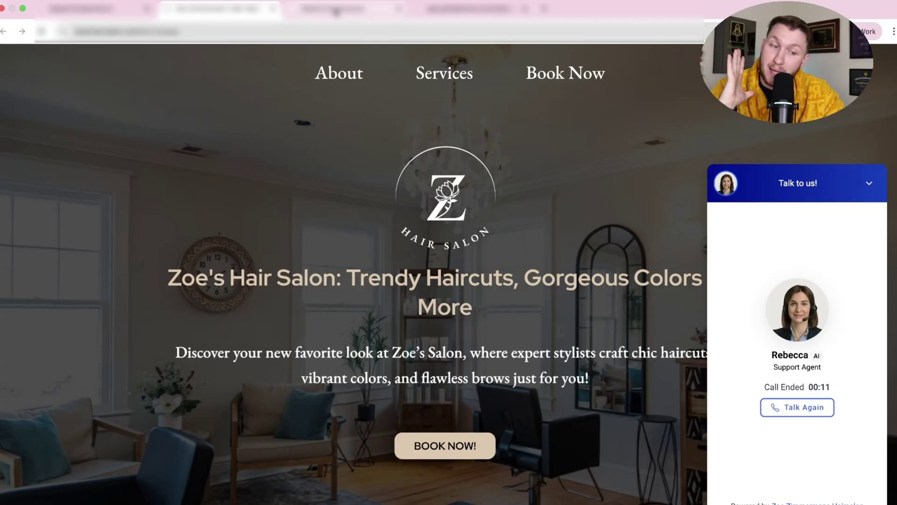
click(336, 12)
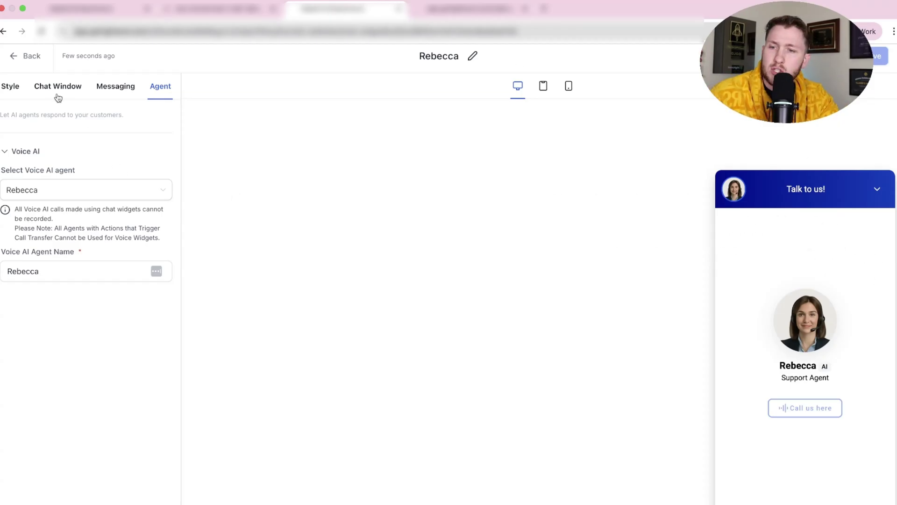
click(31, 57)
Open the Lawn Maintenance website and look over its pages and live Lawn Care site
click(201, 78)
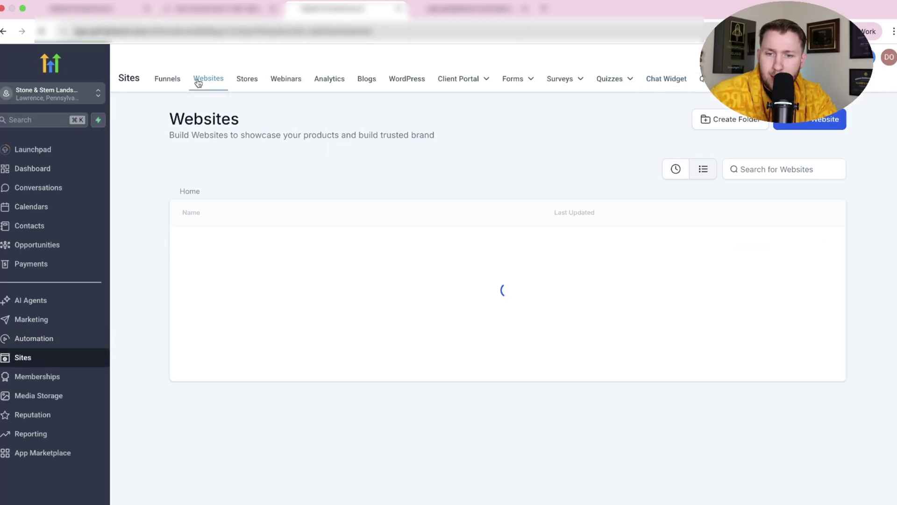
click(239, 243)
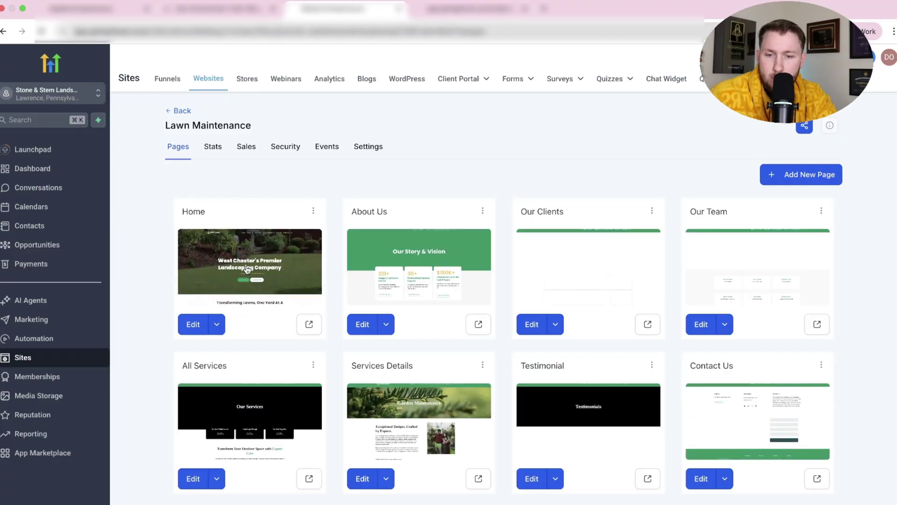
click(508, 10)
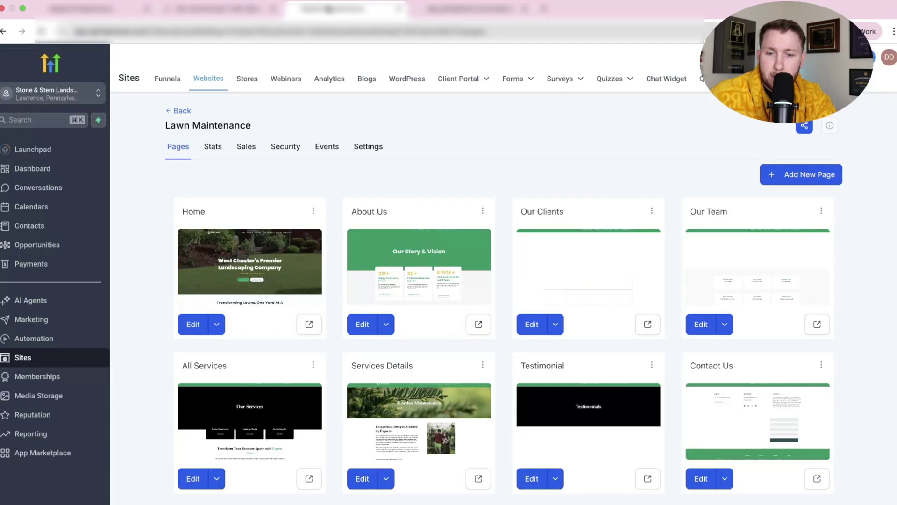
click(348, 11)
click(314, 211)
click(442, 166)
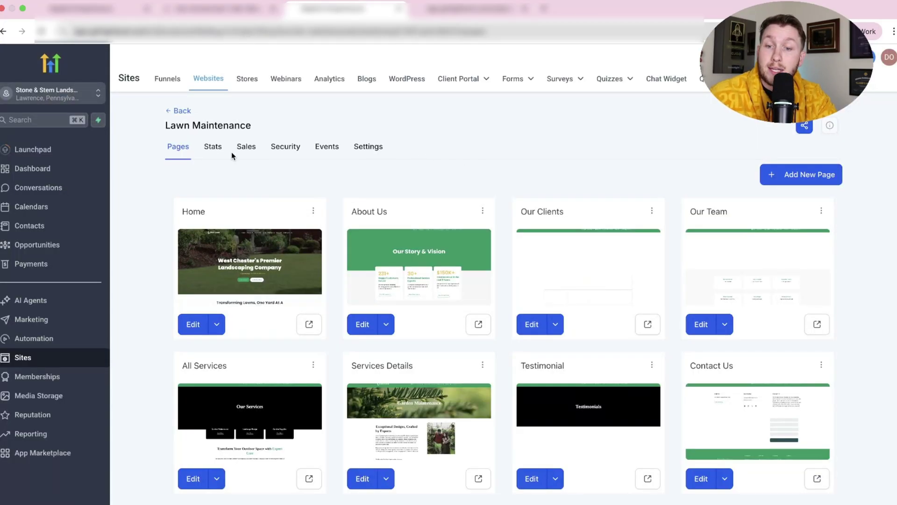
In the website settings, set the Chat widget from None to Rebecca and save
click(358, 154)
click(304, 429)
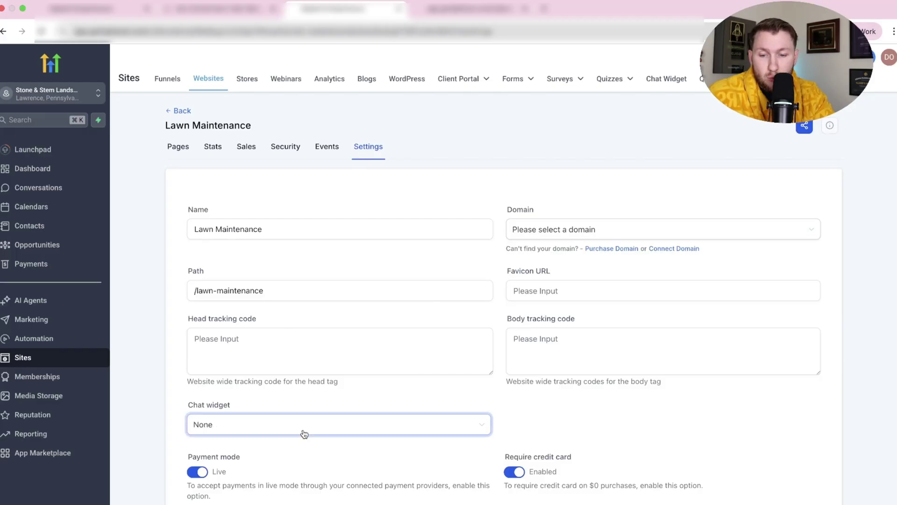
click(304, 467)
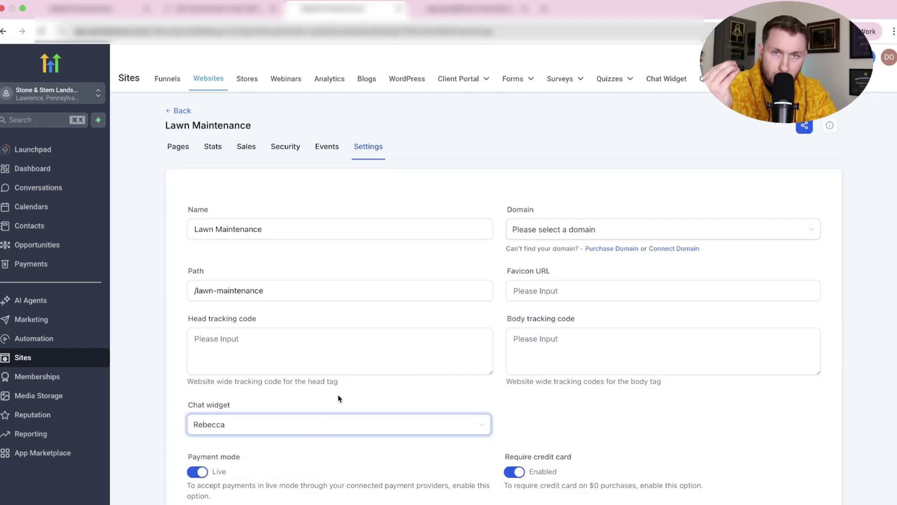
scroll(391, 367, down, 3)
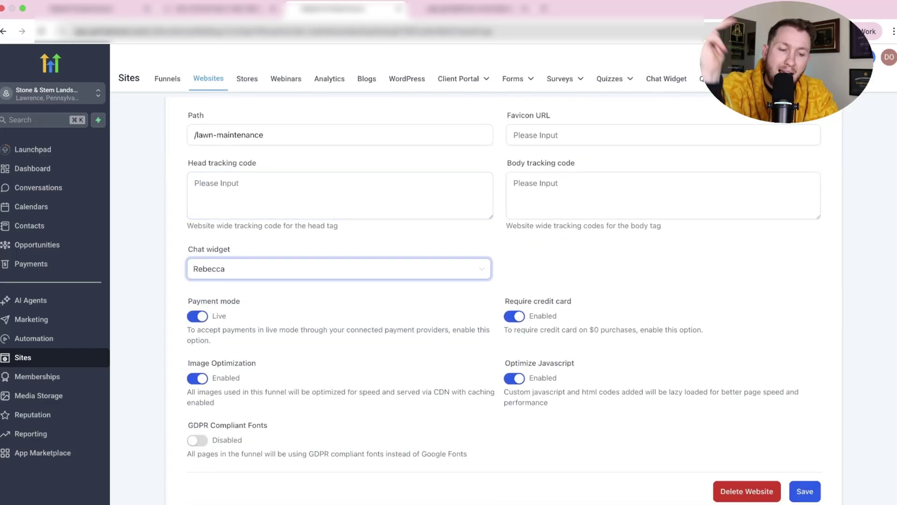
click(788, 490)
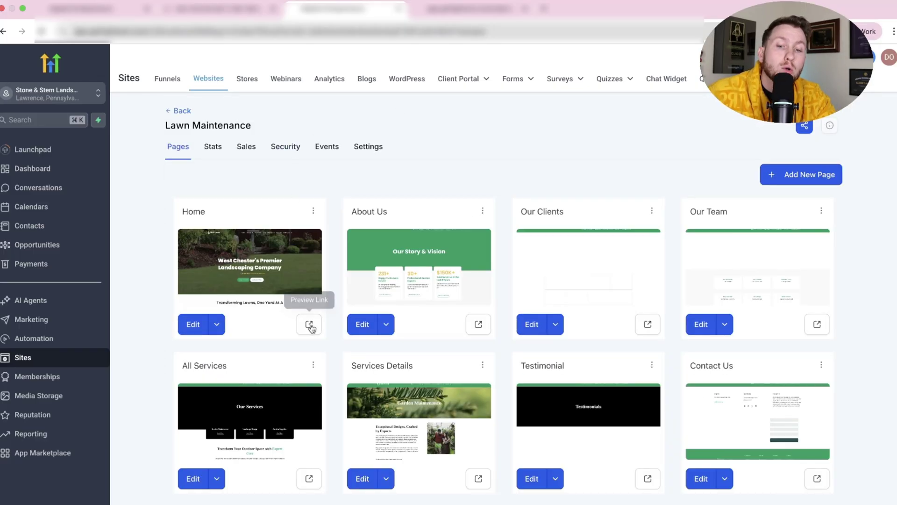
Preview the Lawn Maintenance Home page and begin a Rebecca call via 'Call us here'
click(308, 324)
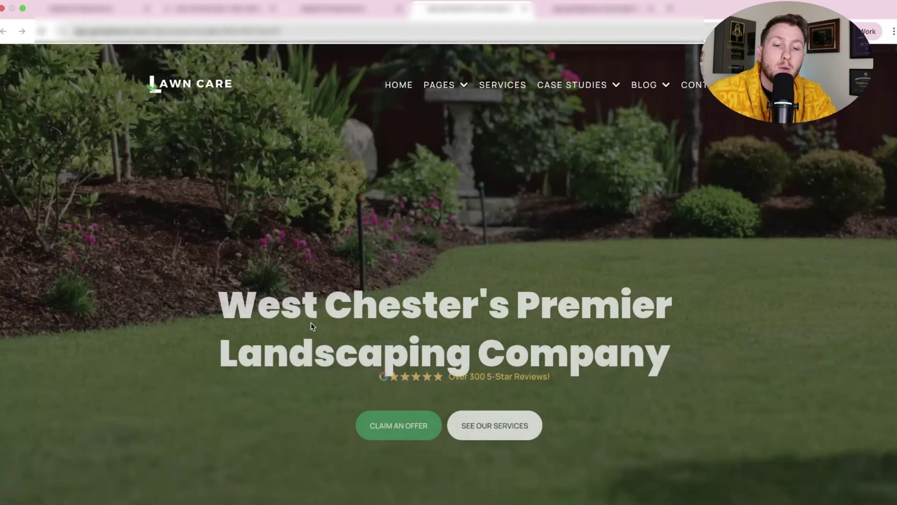
click(799, 411)
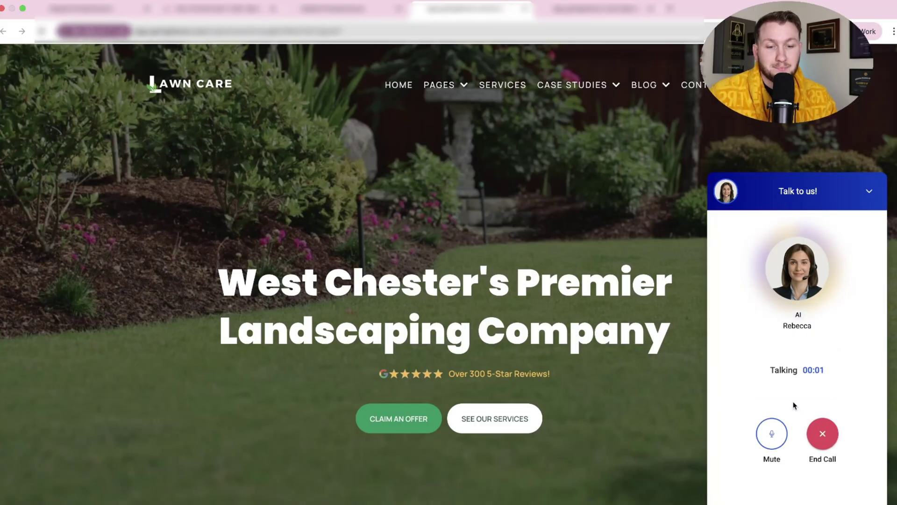